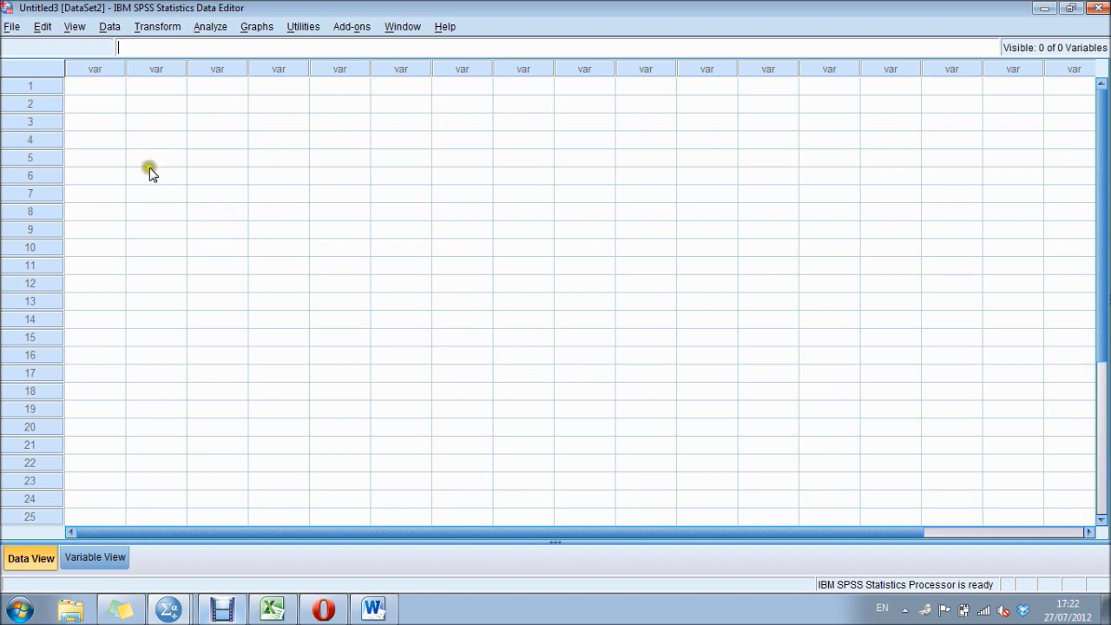
- Go from the empty Data View grid to Variable View of the Untitled3 dataset
{"action": "left_click", "coordinate": [84, 113]}
{"action": "left_click", "coordinate": [87, 97]}
{"action": "left_click", "coordinate": [82, 92]}
{"action": "left_click", "coordinate": [84, 93]}
{"action": "left_click", "coordinate": [95, 78]}
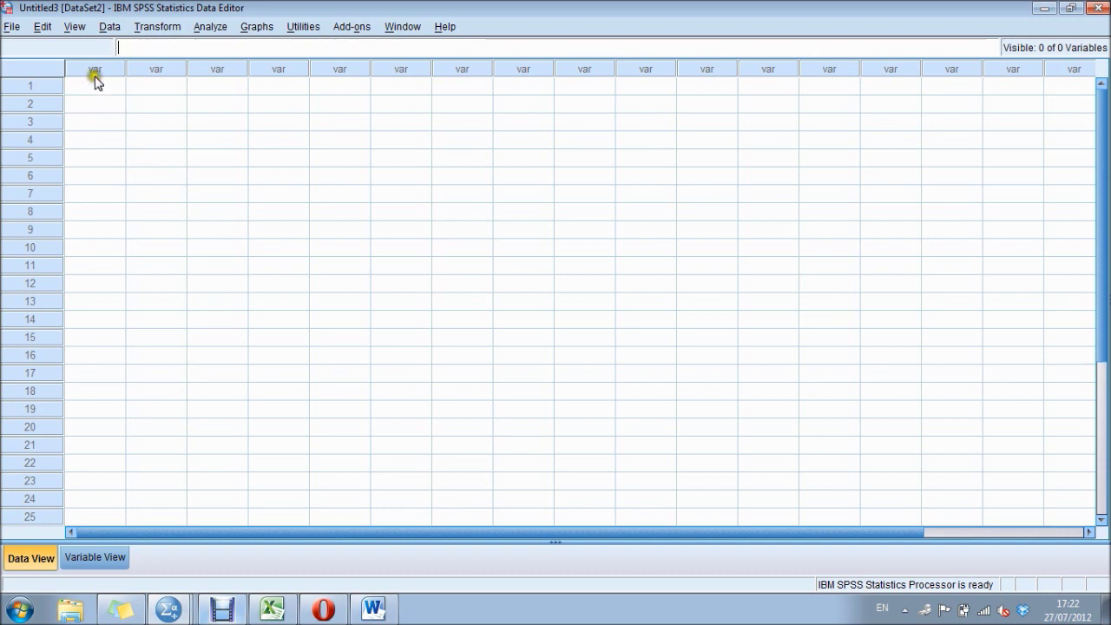
- Name the first variable Allocation in row 1 of Variable View, keeping the numeric defaults
{"action": "left_click", "coordinate": [102, 557]}
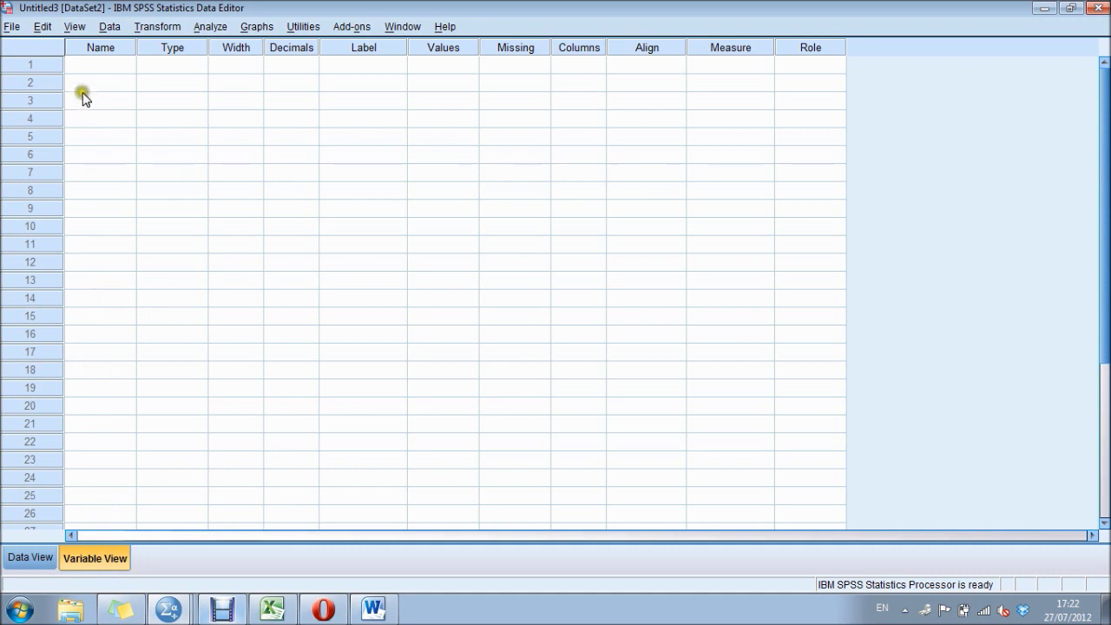
{"action": "left_click", "coordinate": [97, 69]}
{"action": "type", "text": "Allocation"}
{"action": "left_click", "coordinate": [434, 68]}
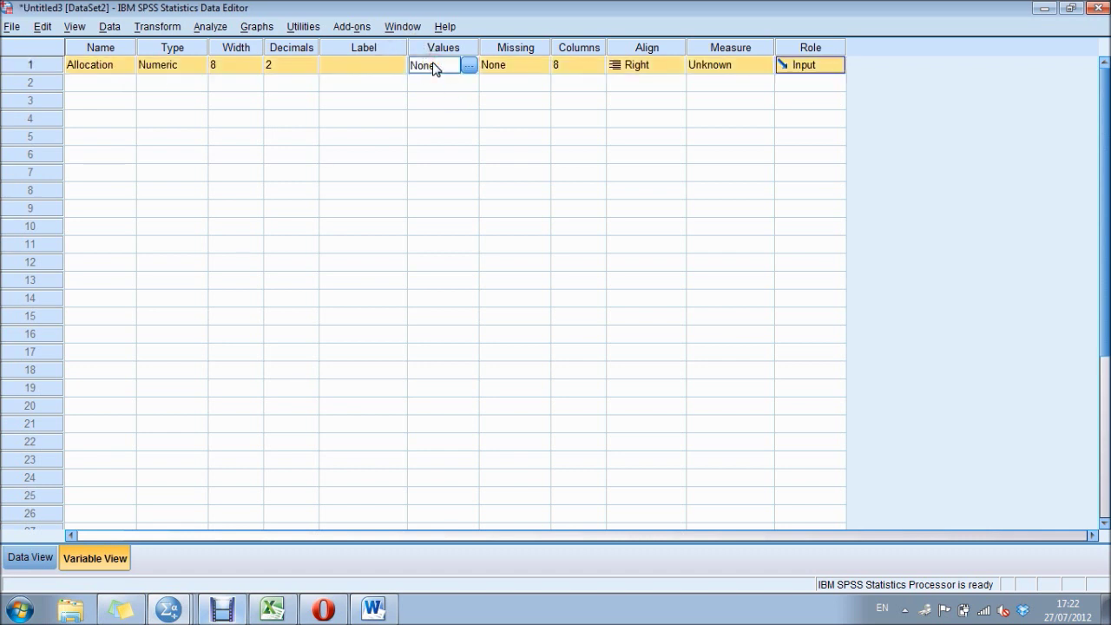
- Add value labels 1 = Caffeine and 2 = Water for Allocation
{"action": "left_click", "coordinate": [469, 65]}
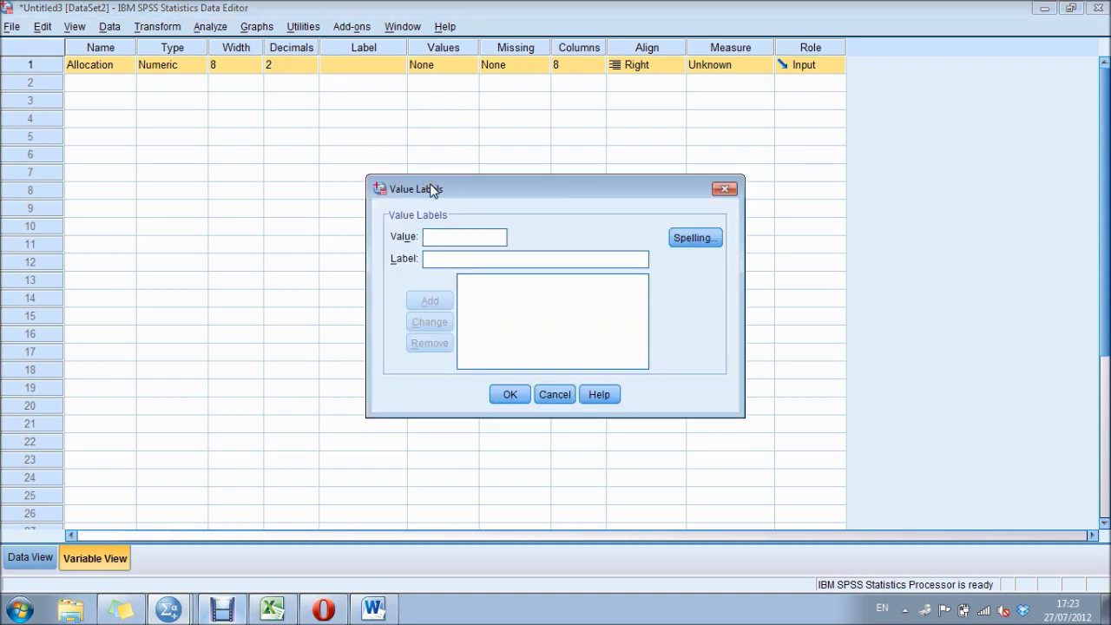
{"action": "type", "text": "1"}
{"action": "left_click", "coordinate": [440, 259]}
{"action": "type", "text": "Ca"}
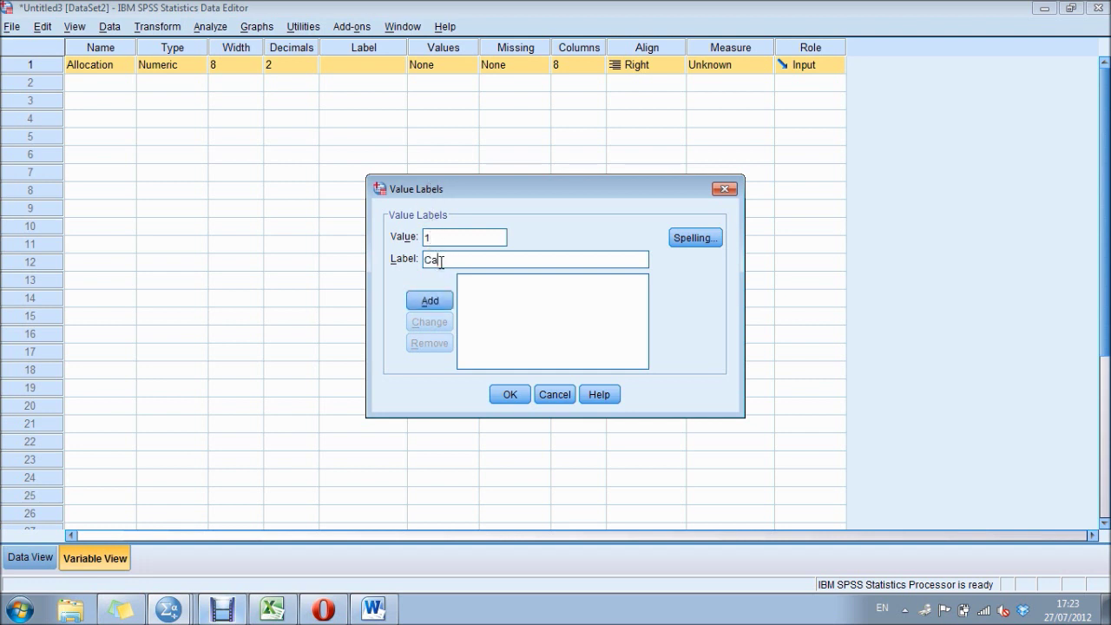
{"action": "type", "text": "ffeine"}
{"action": "left_click", "coordinate": [430, 299]}
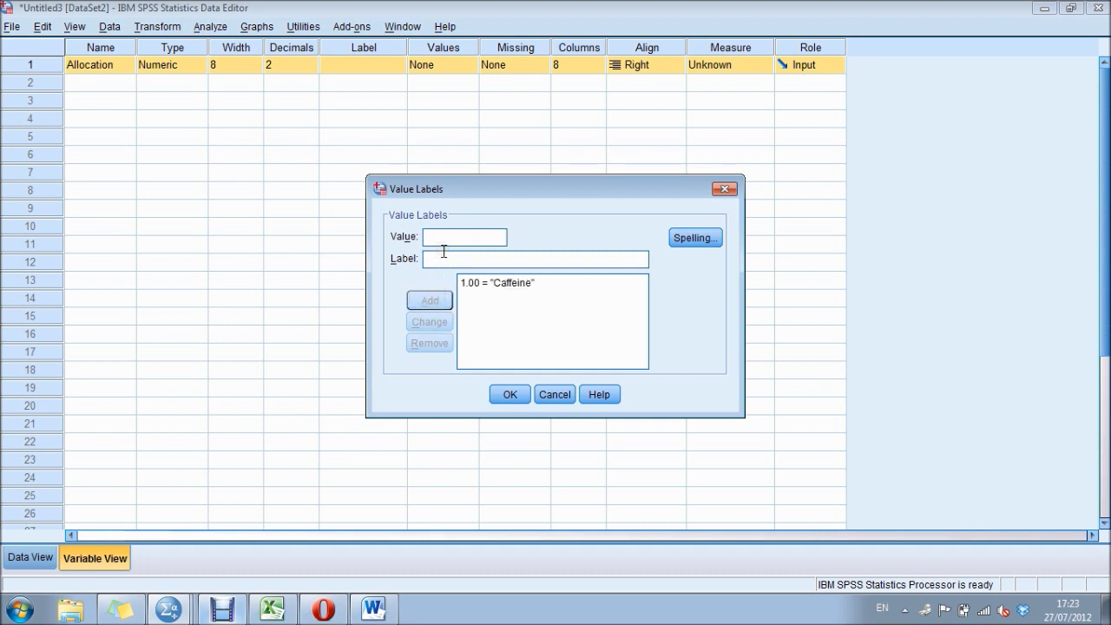
{"action": "type", "text": "2"}
{"action": "left_click", "coordinate": [443, 259]}
{"action": "type", "text": "Water"}
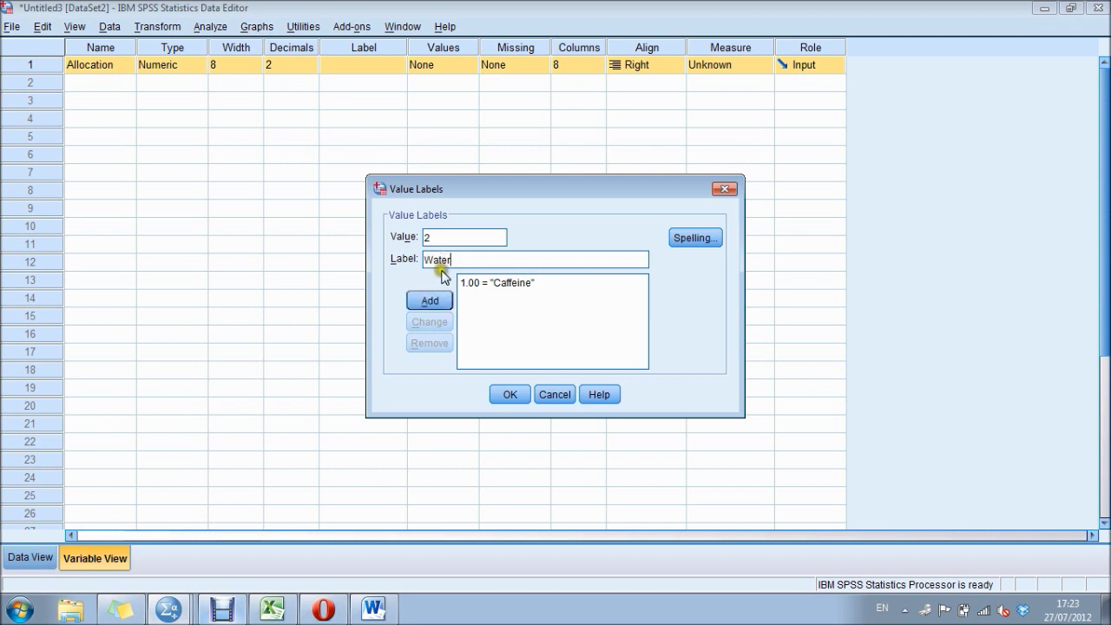
{"action": "left_click", "coordinate": [430, 301]}
- Add the value label 3 = Beer and apply the three labels
{"action": "left_click", "coordinate": [441, 238]}
{"action": "type", "text": "3"}
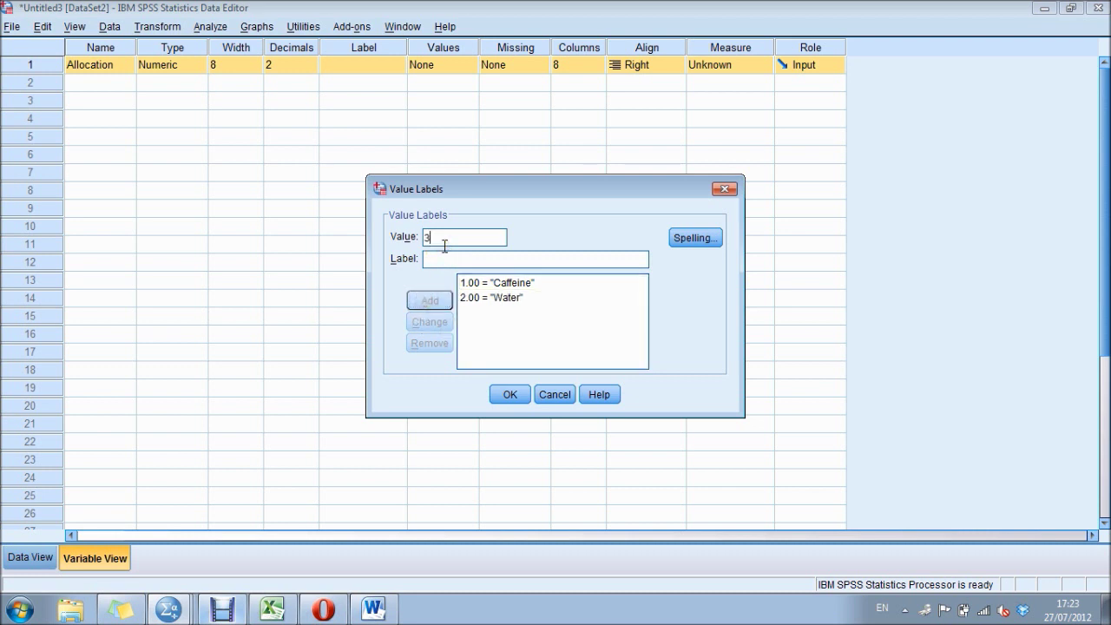
{"action": "left_click", "coordinate": [444, 254]}
{"action": "type", "text": "Beer"}
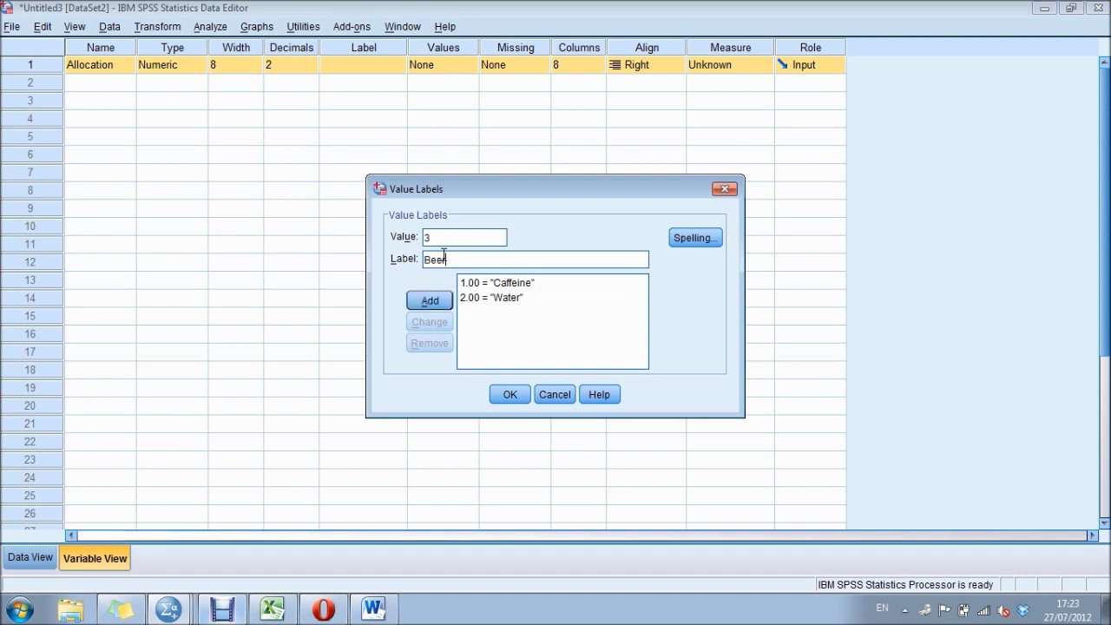
{"action": "left_click", "coordinate": [432, 300]}
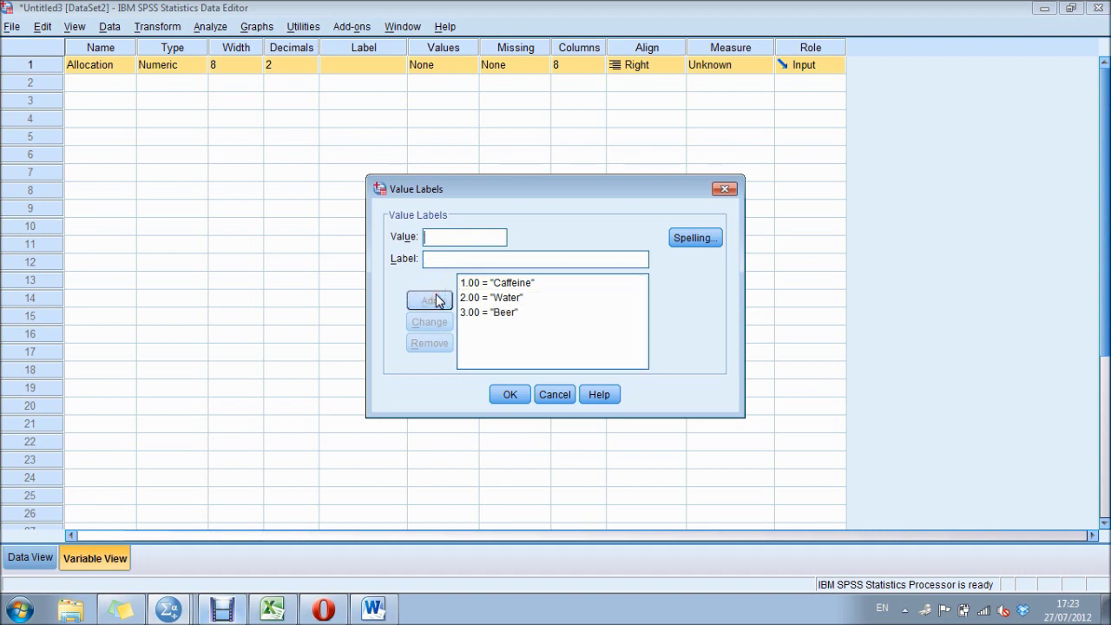
{"action": "left_click", "coordinate": [510, 393]}
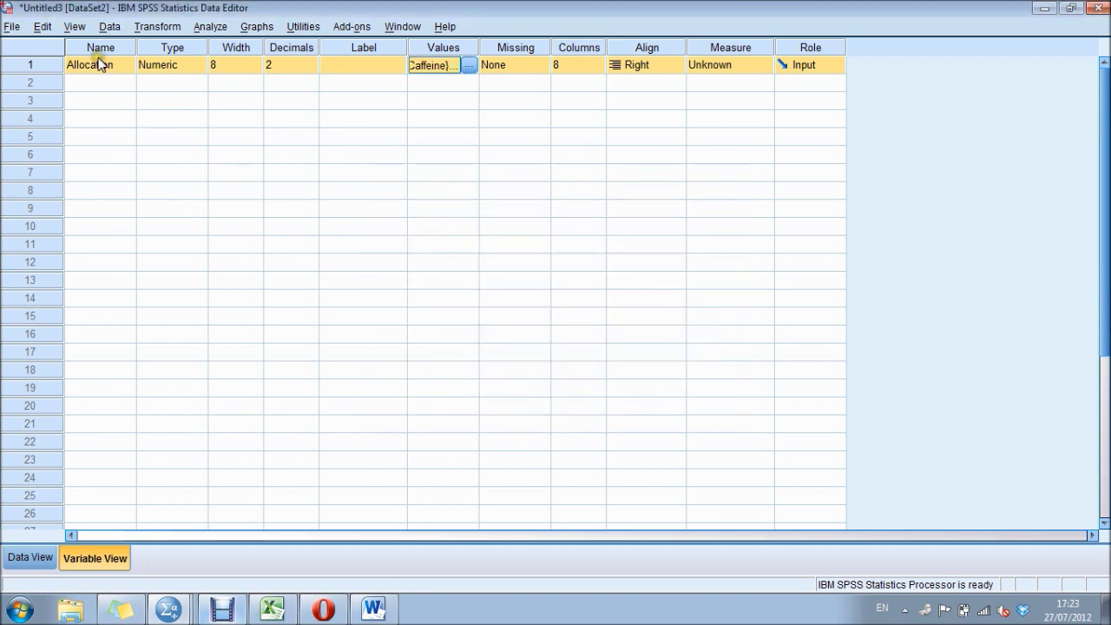
- Add the variable Javeline_throwing_distance, replacing illegal spaces with underscores, then return to Data View
{"action": "left_click", "coordinate": [95, 87]}
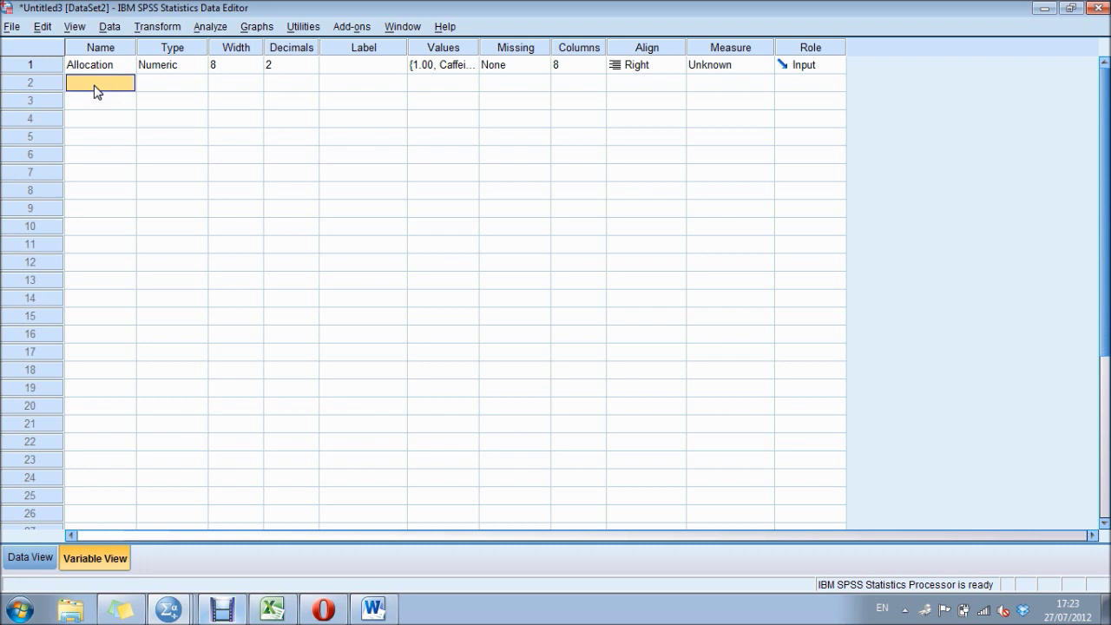
{"action": "type", "text": "Javeline"}
{"action": "type", "text": " throwing di"}
{"action": "type", "text": "stance"}
{"action": "key", "text": "Return"}
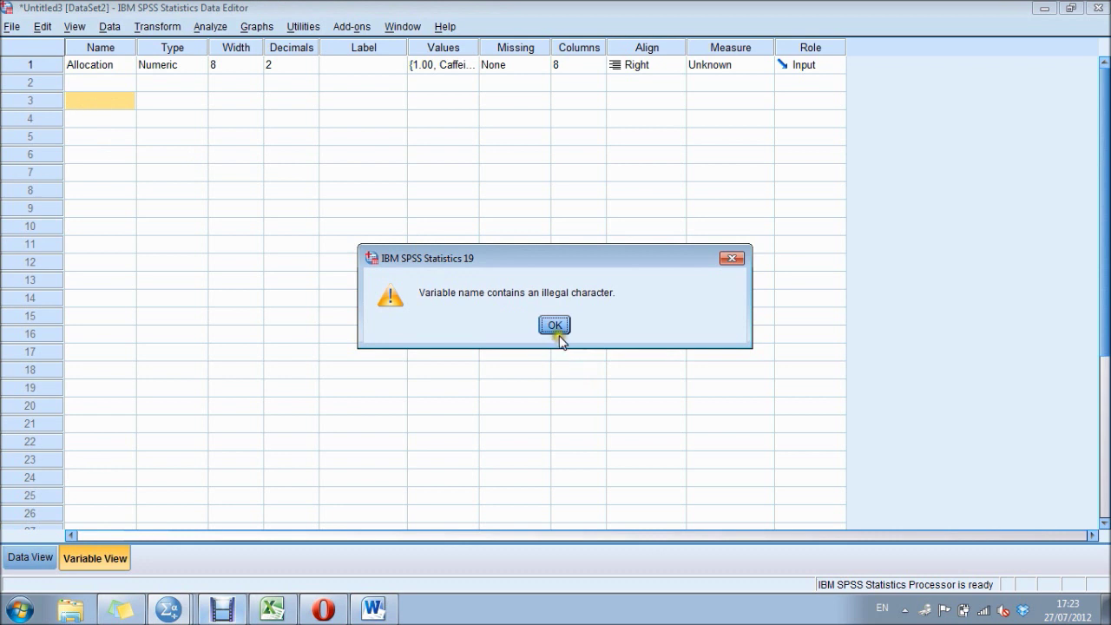
{"action": "left_click", "coordinate": [554, 325]}
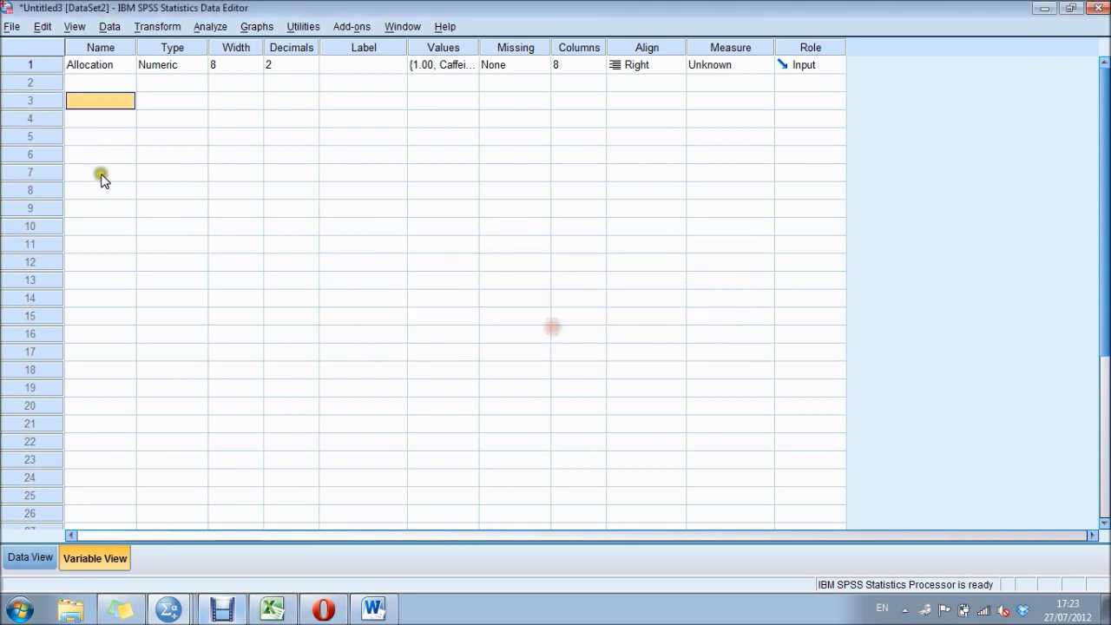
{"action": "left_click", "coordinate": [100, 84]}
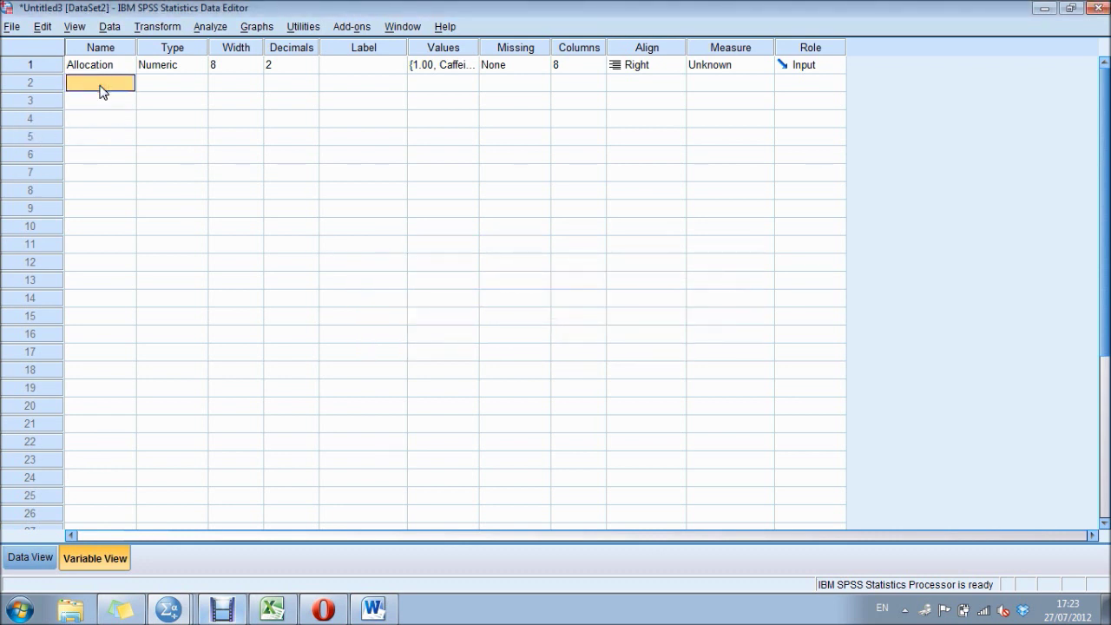
{"action": "type", "text": "Jave"}
{"action": "type", "text": "line"}
{"action": "type", "text": "_thro"}
{"action": "type", "text": "wing_dis"}
{"action": "type", "text": "tance"}
{"action": "key", "text": "Return"}
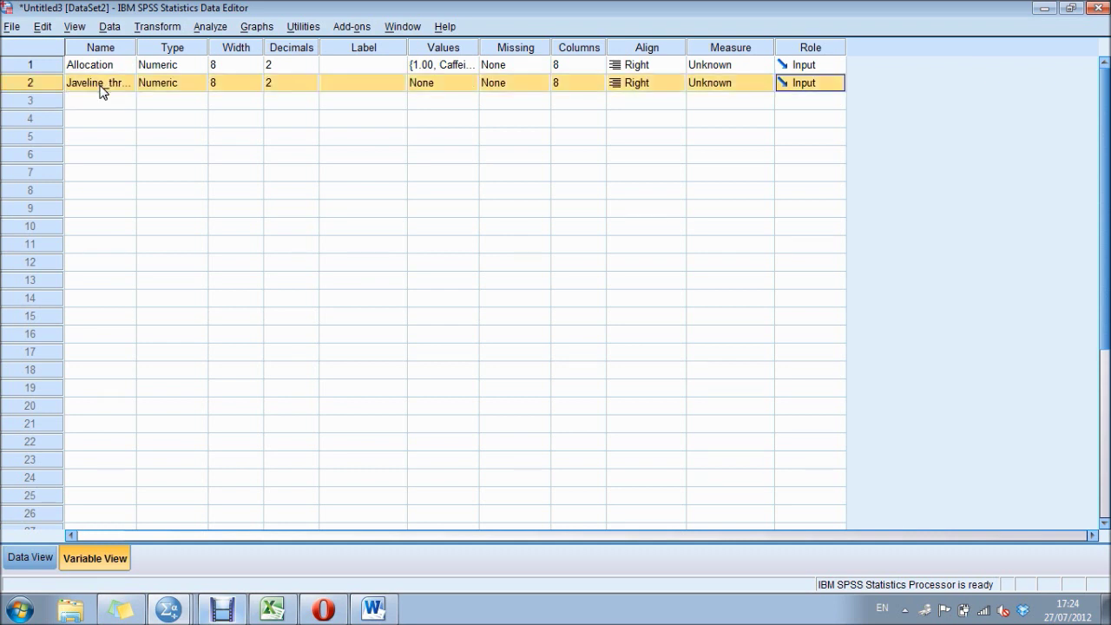
{"action": "left_click", "coordinate": [33, 559]}
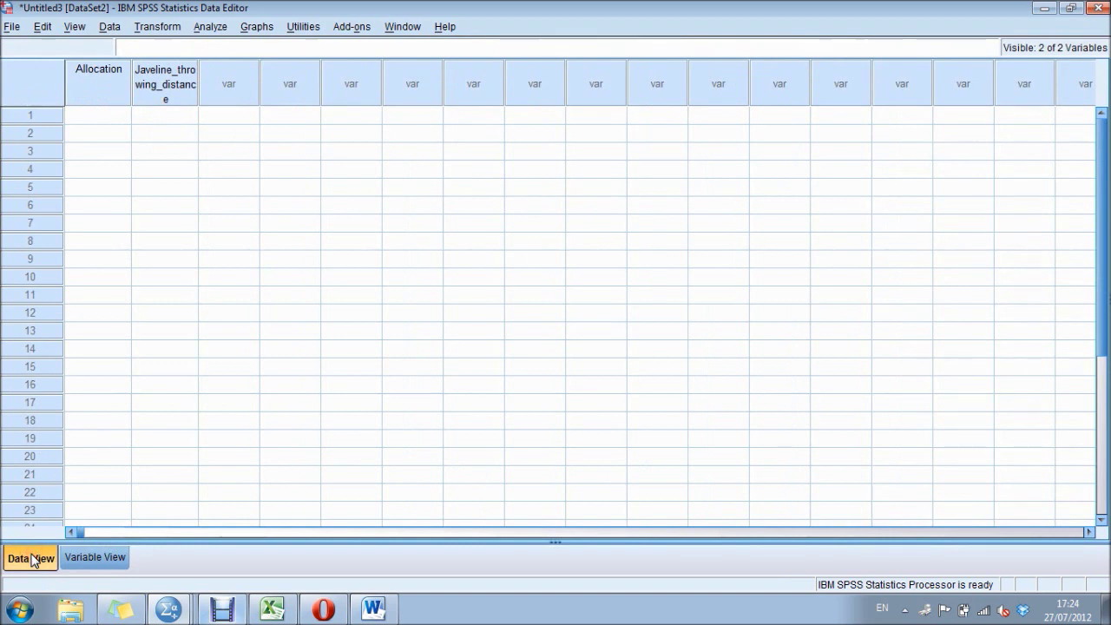
- Enter Allocation codes 1 in rows 1–10, 2 in rows 11–20 and 3 in rows 21–30
{"action": "left_click", "coordinate": [95, 124]}
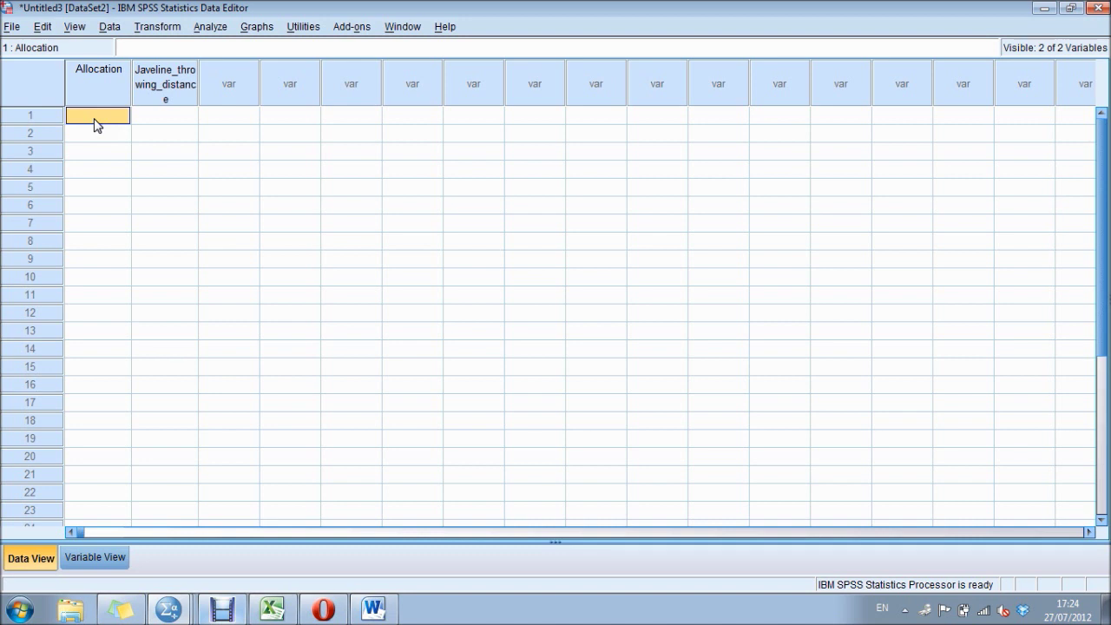
{"action": "type", "text": "1"}
{"action": "key", "text": "Return"}
{"action": "type", "text": "1"}
{"action": "key", "text": "Return"}
{"action": "type", "text": "1"}
{"action": "key", "text": "Return"}
{"action": "type", "text": "1 "}
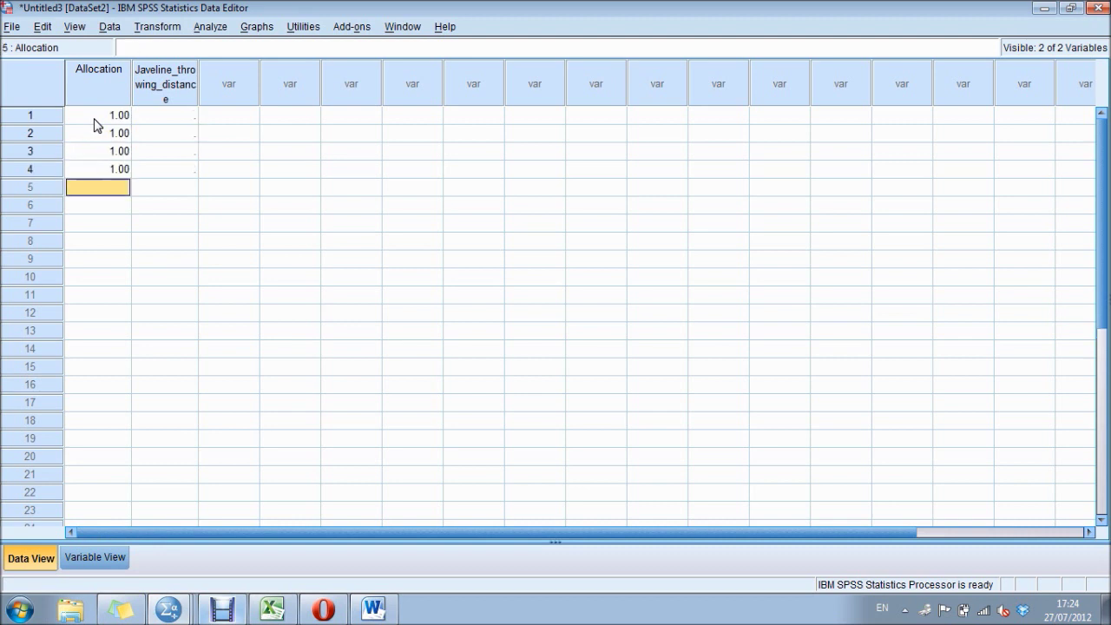
{"action": "type", "text": "1 1"}
{"action": "key", "text": "Return"}
{"action": "type", "text": "1"}
{"action": "key", "text": "Return"}
{"action": "type", "text": "1 1"}
{"action": "key", "text": "Return"}
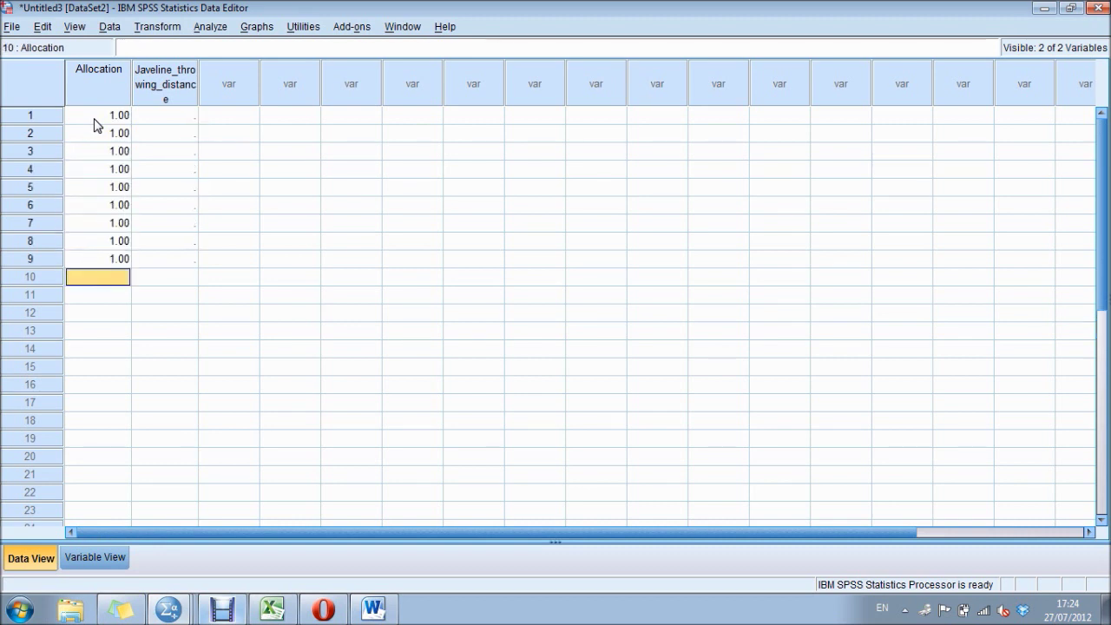
{"action": "type", "text": "1"}
{"action": "key", "text": "Return"}
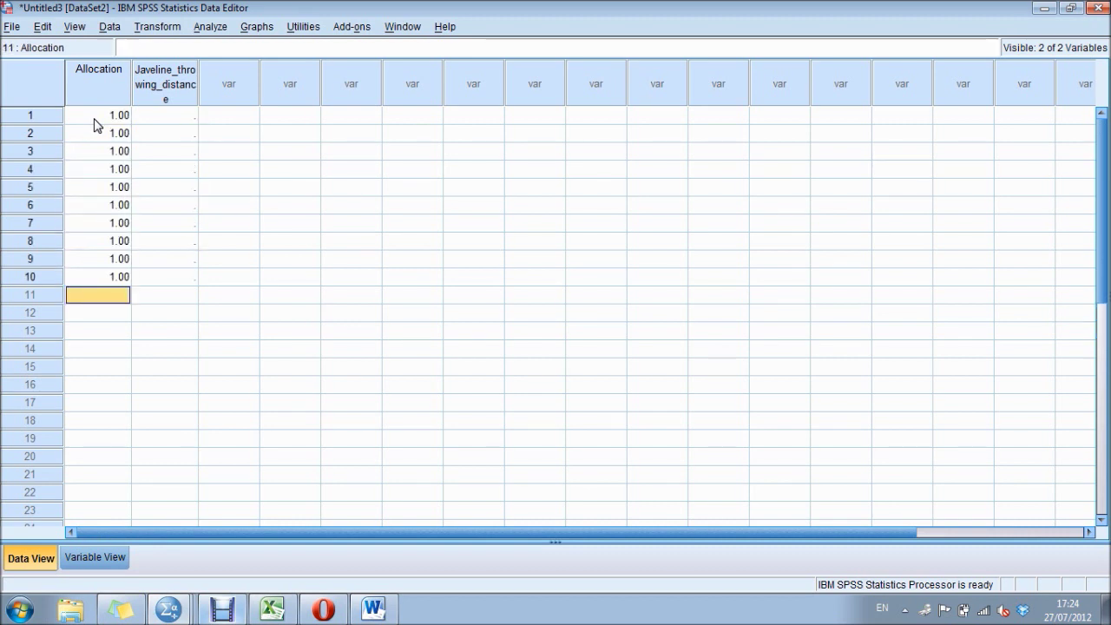
{"action": "type", "text": "2"}
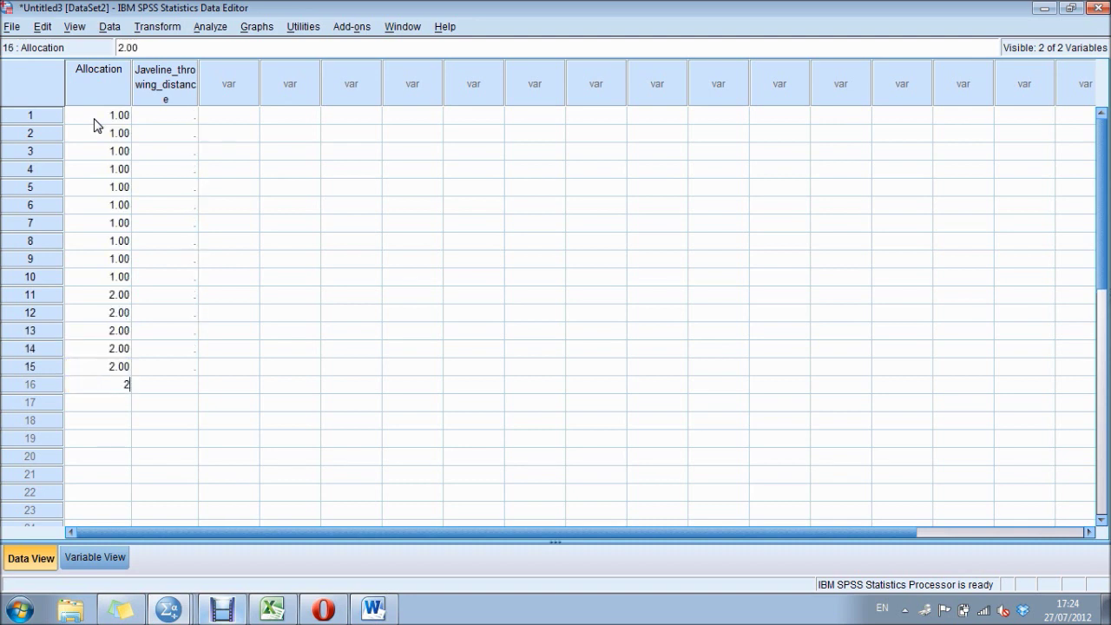
{"action": "type", "text": " 2 2 2 2 2 2 2 2 2 "}
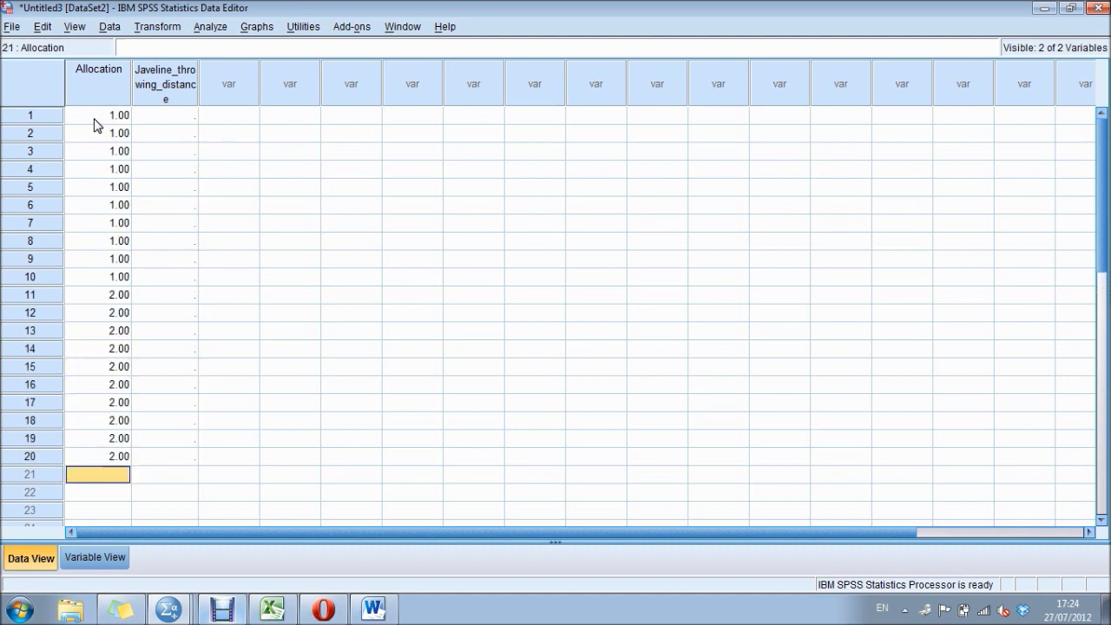
{"action": "type", "text": "3"}
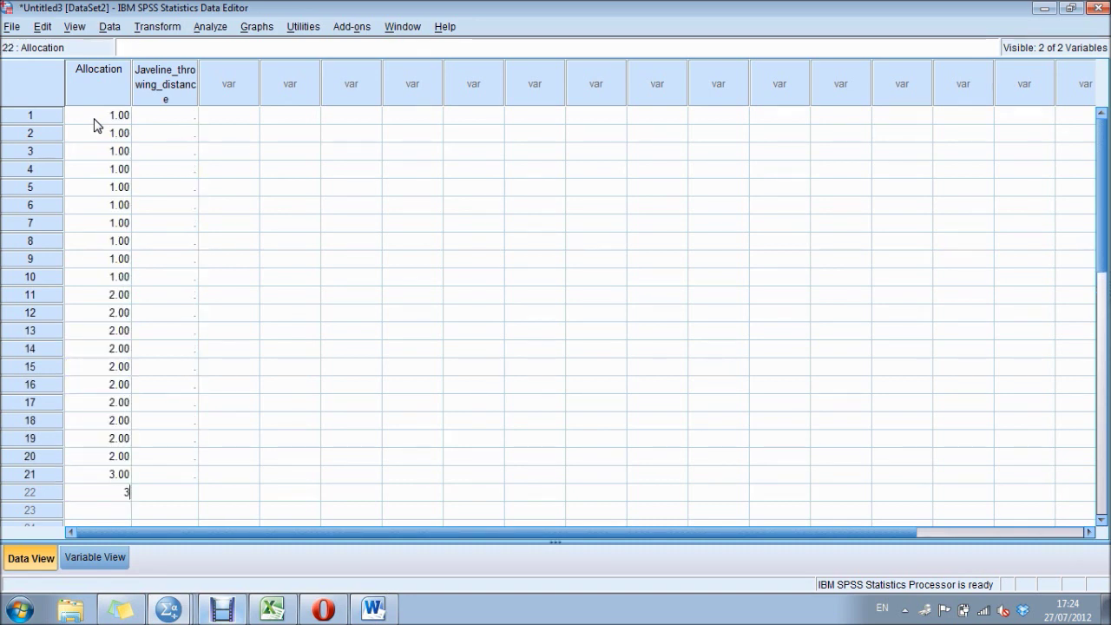
{"action": "type", "text": " 3 3 3 3 3 3 3 3 "}
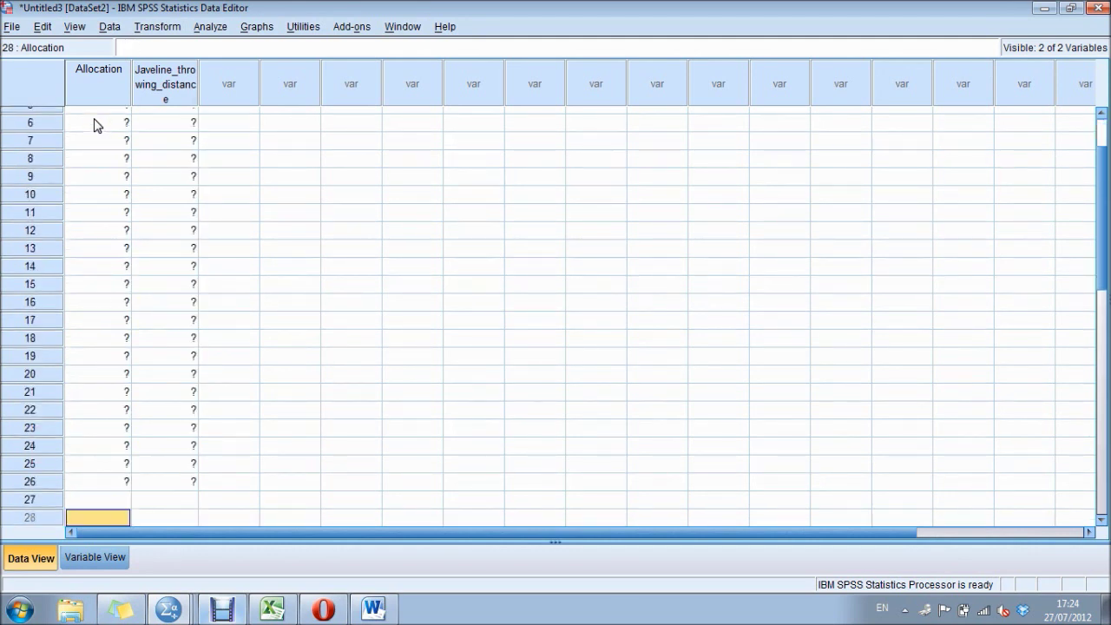
{"action": "type", "text": "3"}
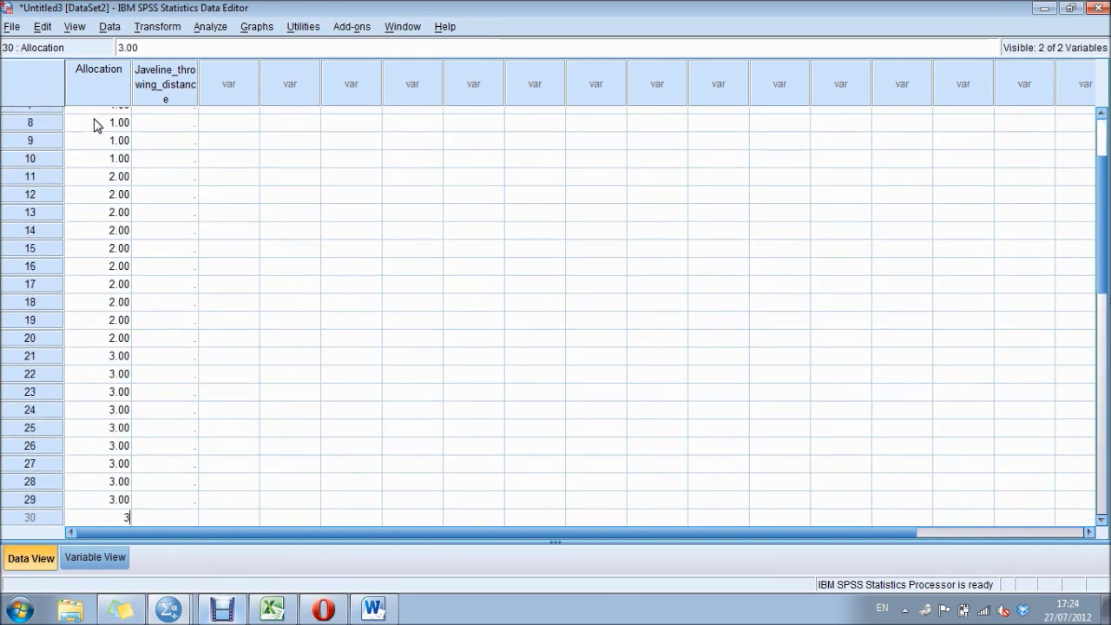
{"action": "key", "text": "Return"}
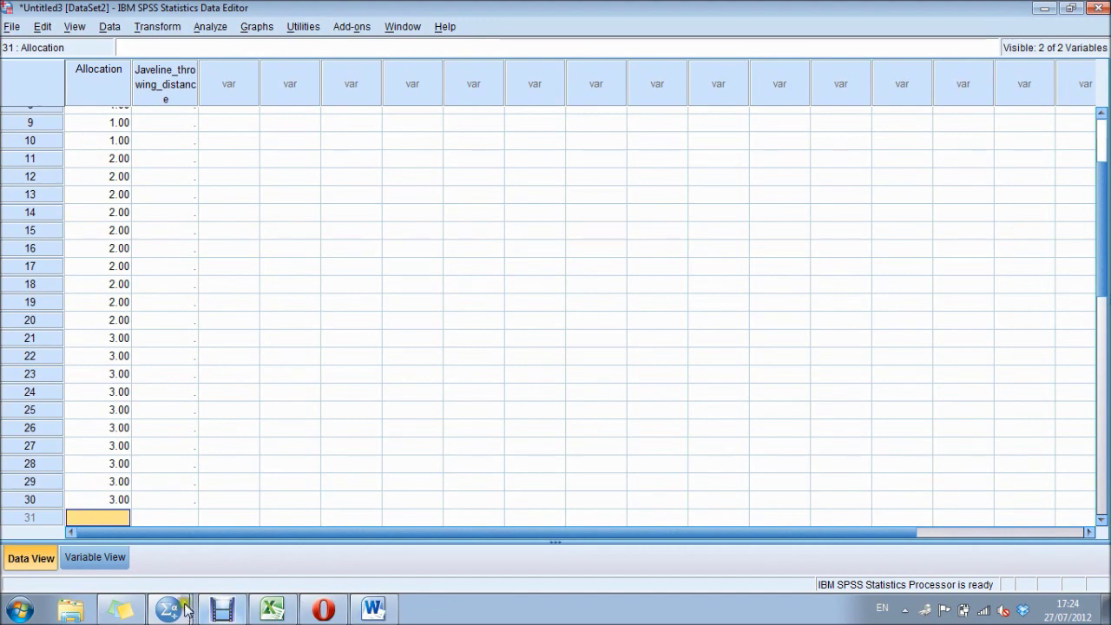
- Copy the ten Caffeine scores from Excel cells A2:A11 and return to the SPSS data sheet
{"action": "left_click", "coordinate": [269, 611]}
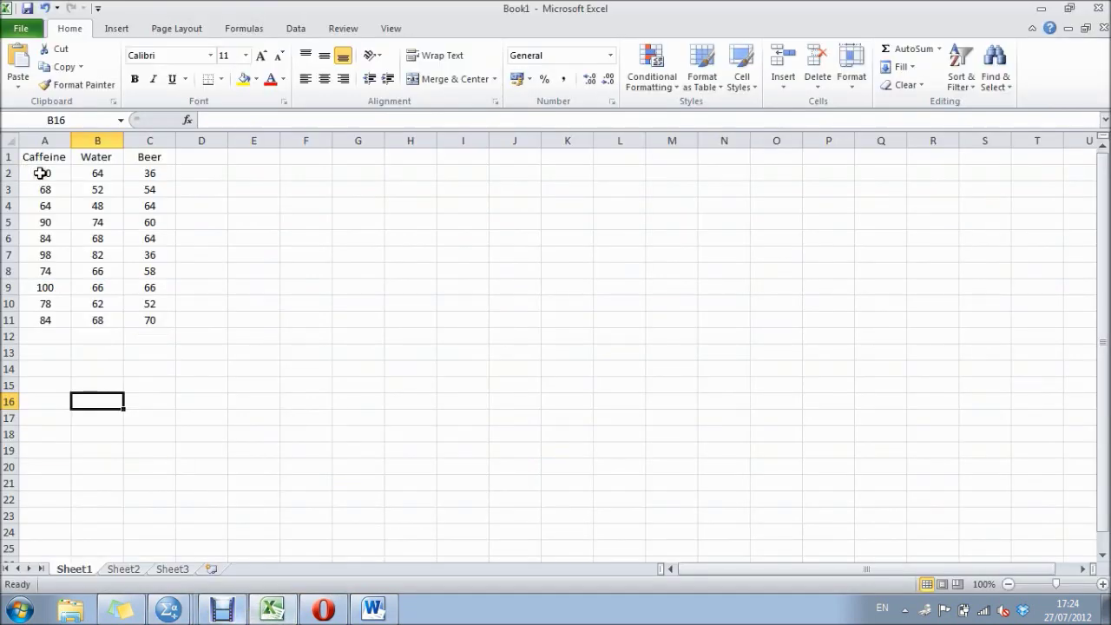
{"action": "left_click_drag", "start_coordinate": [41, 173], "coordinate": [47, 314]}
{"action": "key", "text": "ctrl+c"}
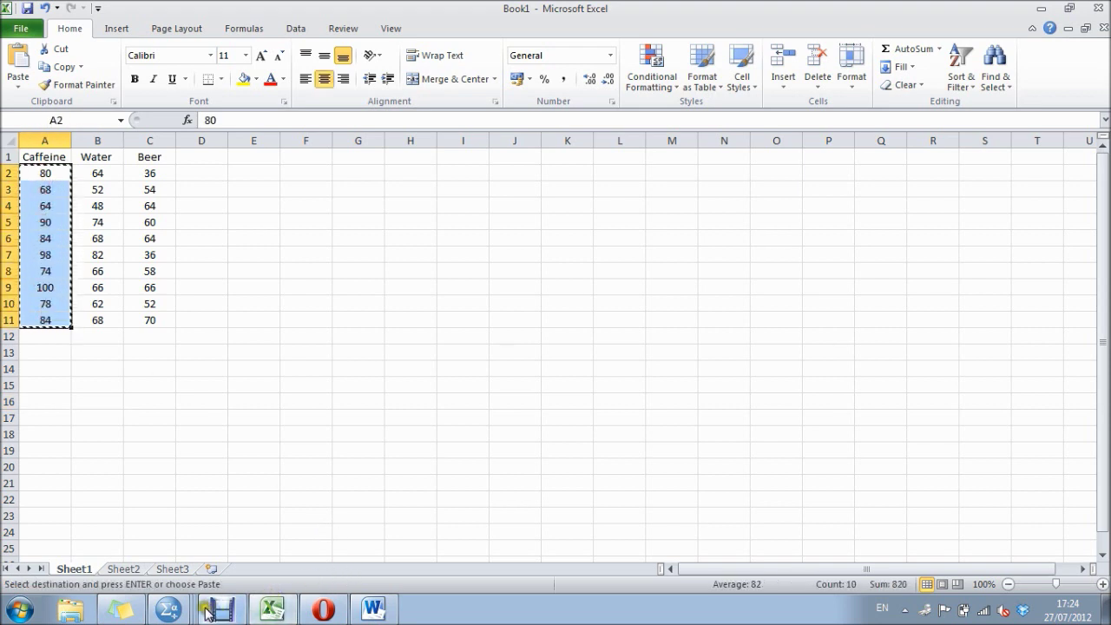
{"action": "left_click", "coordinate": [169, 612]}
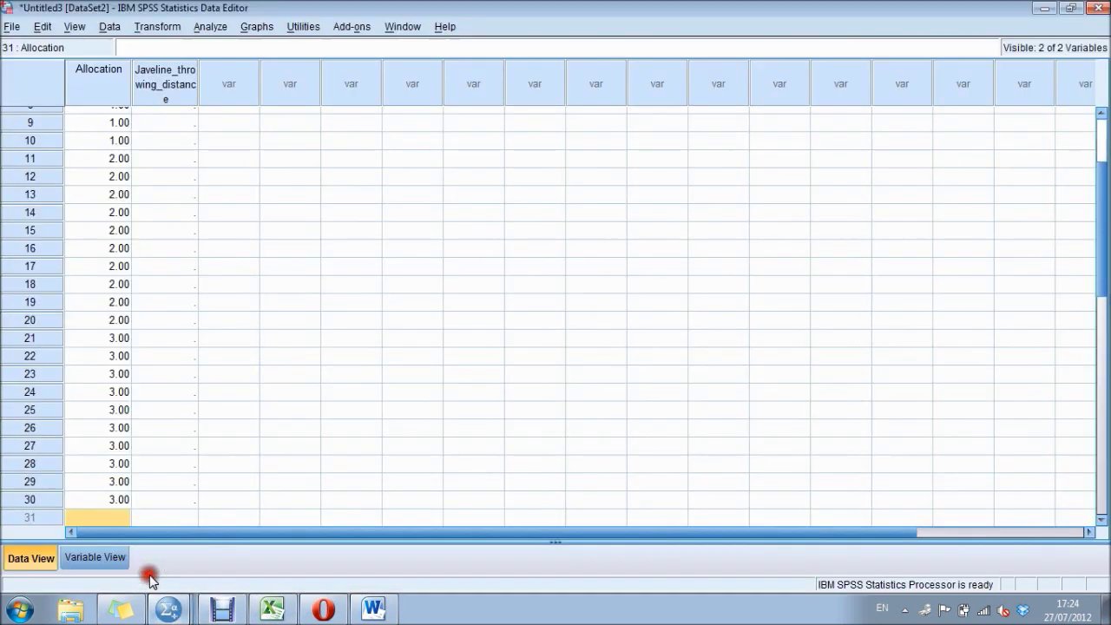
{"action": "left_click", "coordinate": [149, 580]}
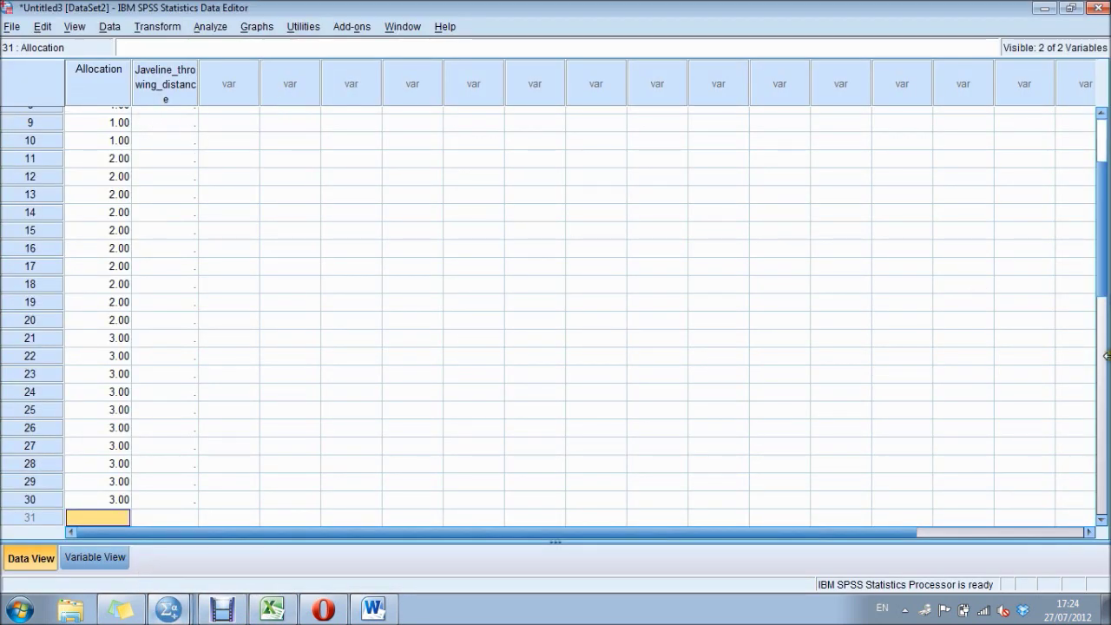
- Paste the Caffeine scores into rows 1–10 of Javeline_throwing_distance
{"action": "left_click", "coordinate": [1106, 317]}
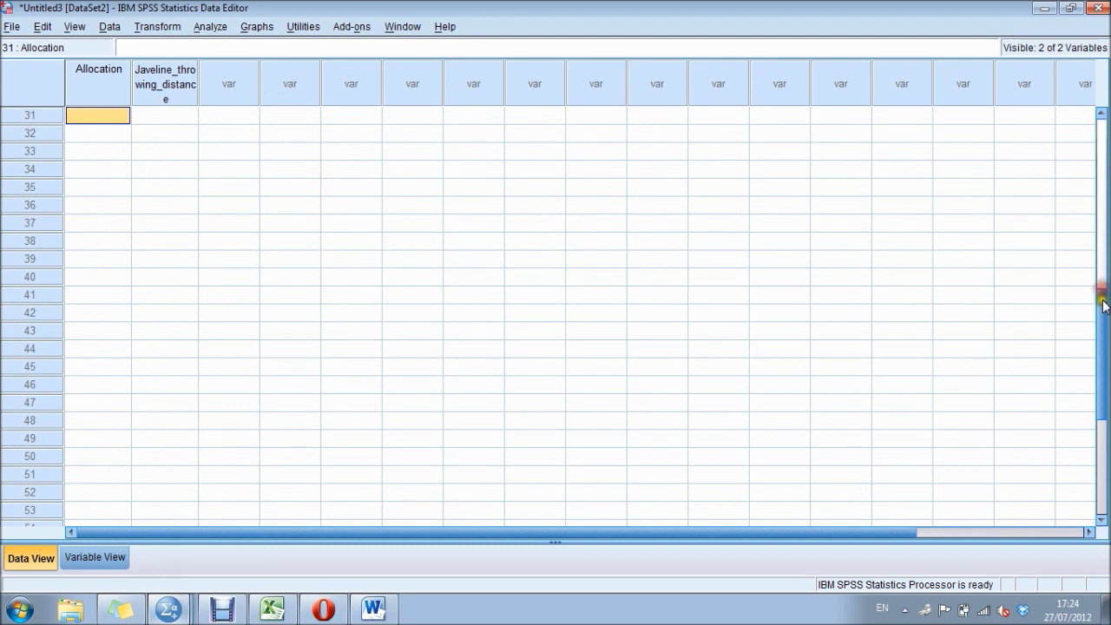
{"action": "left_click", "coordinate": [1106, 208]}
{"action": "scroll", "coordinate": [1106, 208], "scroll_direction": "up", "scroll_amount": 5}
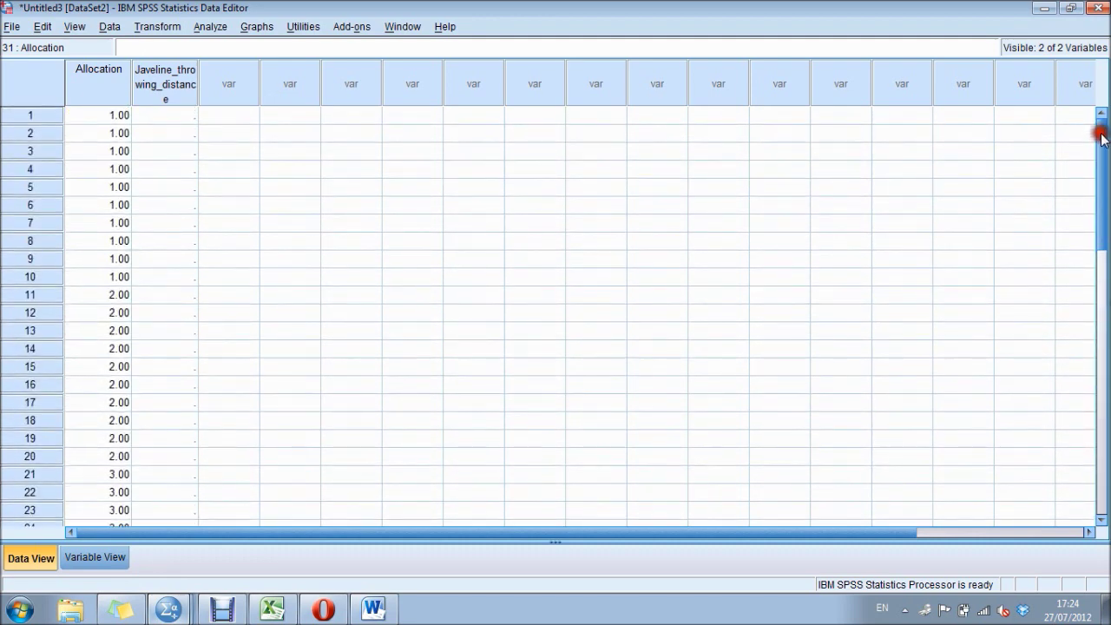
{"action": "left_click", "coordinate": [183, 117]}
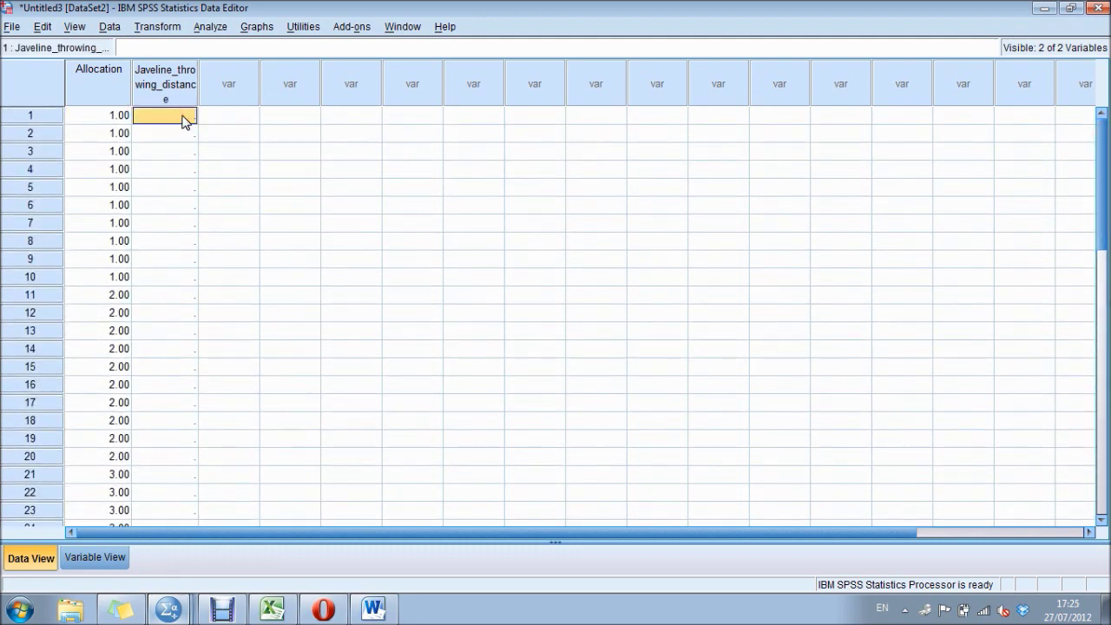
{"action": "key", "text": "ctrl+v"}
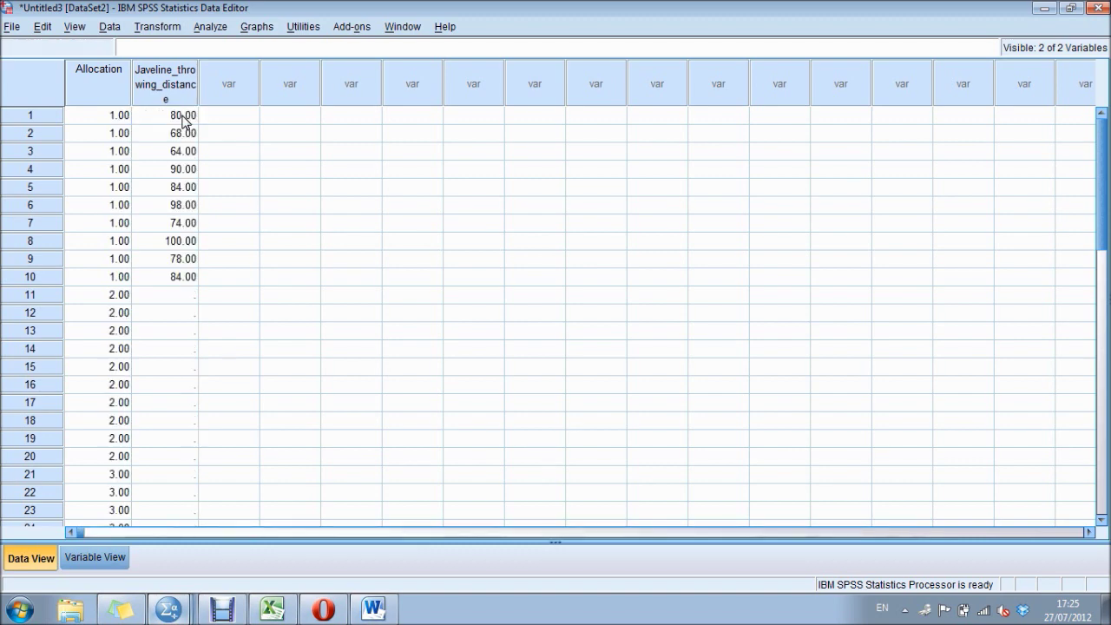
- Copy the Water scores from Excel B2:B11 and paste them into rows 11–20
{"action": "left_click", "coordinate": [273, 610]}
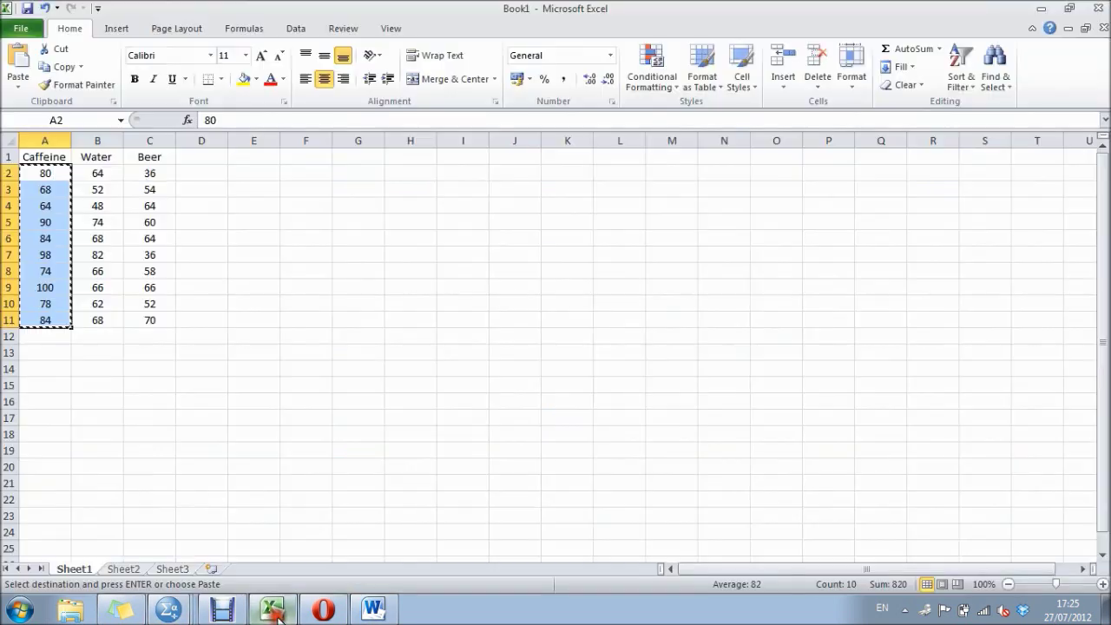
{"action": "left_click_drag", "start_coordinate": [97, 172], "coordinate": [99, 315]}
{"action": "key", "text": "ctrl+c"}
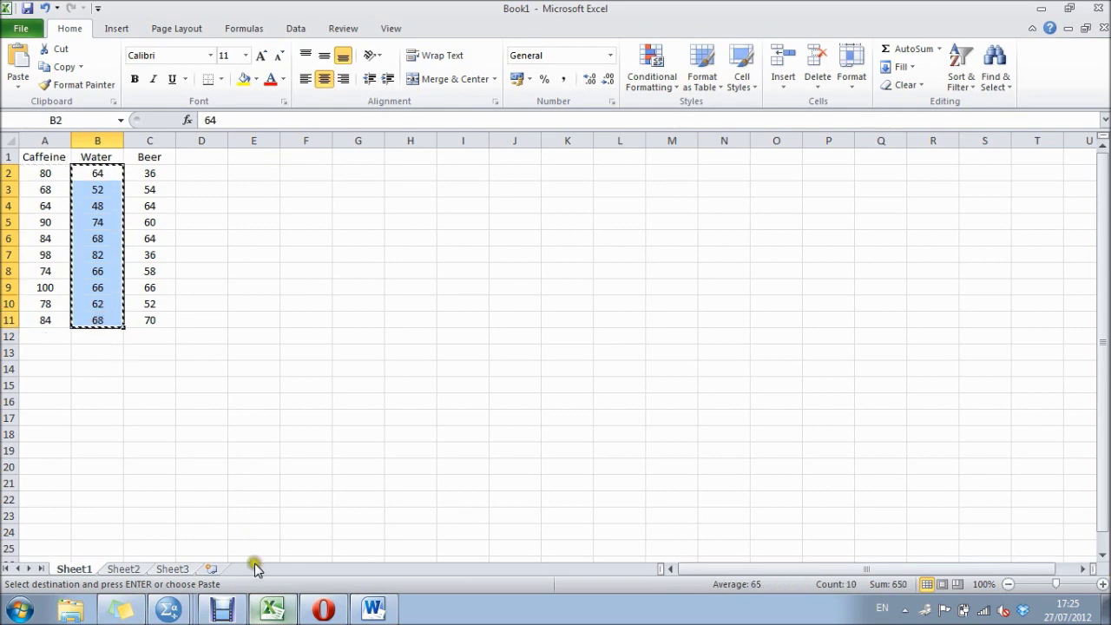
{"action": "left_click", "coordinate": [273, 610]}
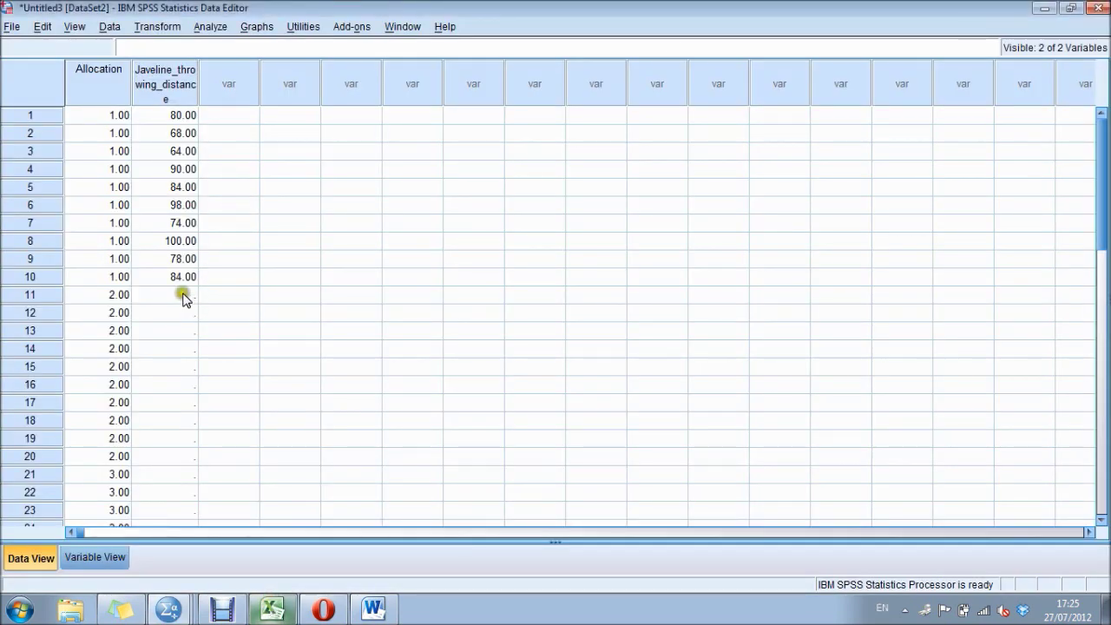
{"action": "left_click", "coordinate": [176, 278]}
{"action": "left_click", "coordinate": [171, 295]}
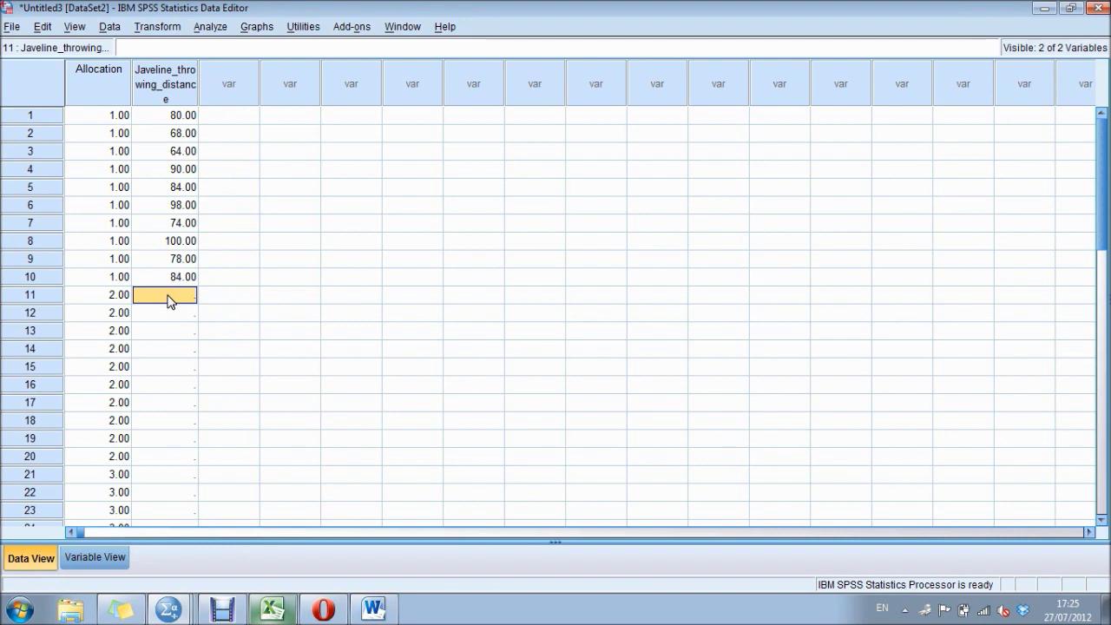
{"action": "key", "text": "ctrl+v"}
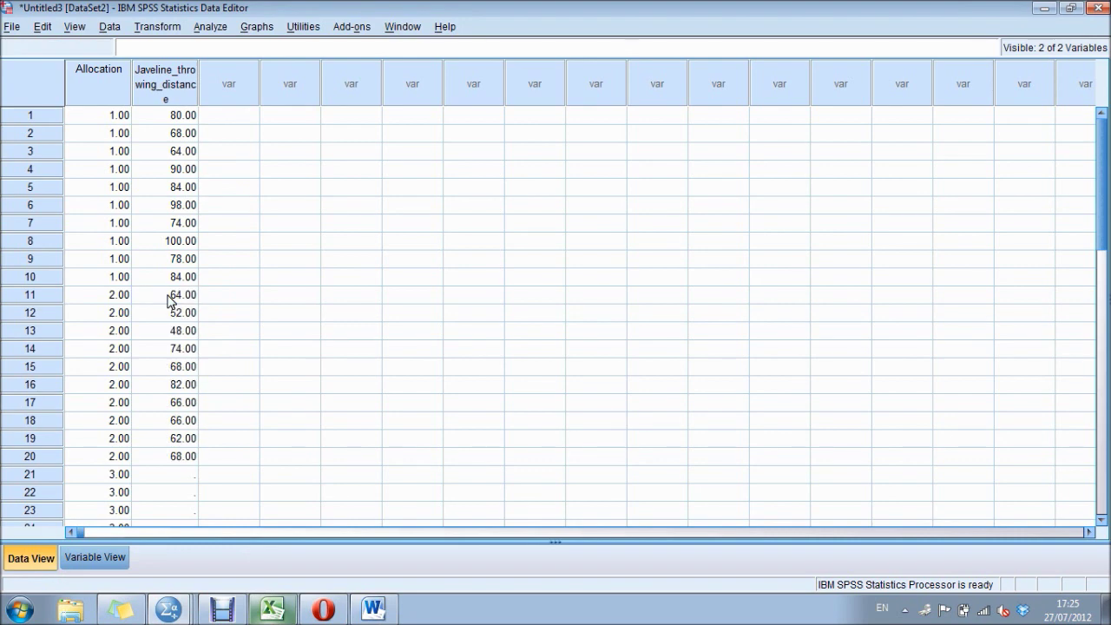
- Copy the Beer scores from Excel C2:C11 and paste them into Javeline_throwing_distance rows 21–30
{"action": "left_click", "coordinate": [283, 612]}
{"action": "left_click_drag", "start_coordinate": [150, 173], "coordinate": [143, 313]}
{"action": "key", "text": "ctrl+c"}
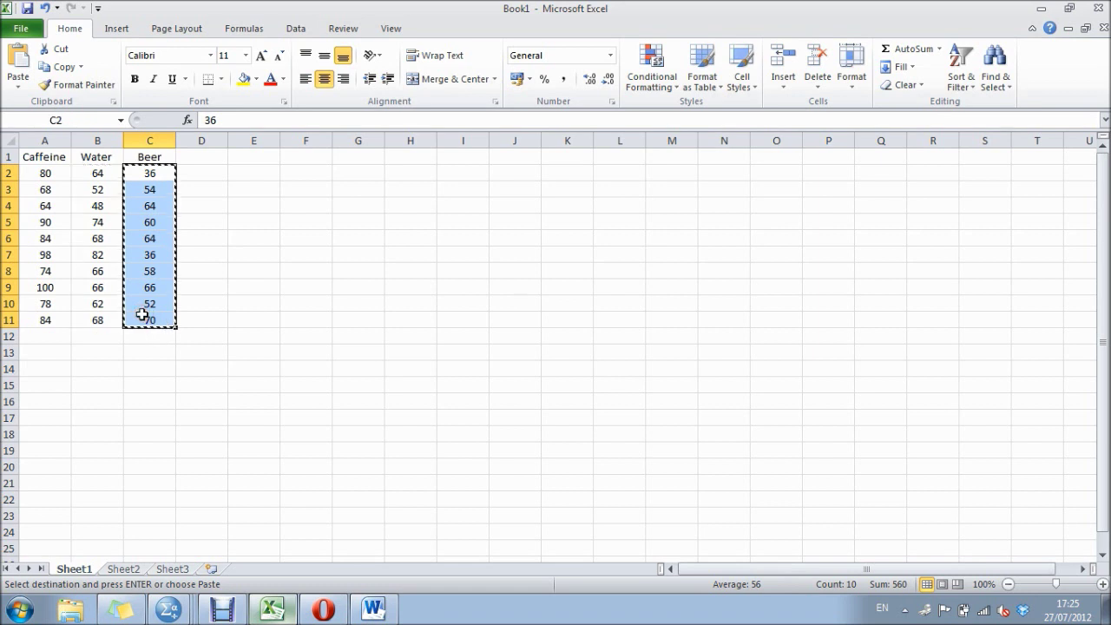
{"action": "left_click", "coordinate": [278, 609]}
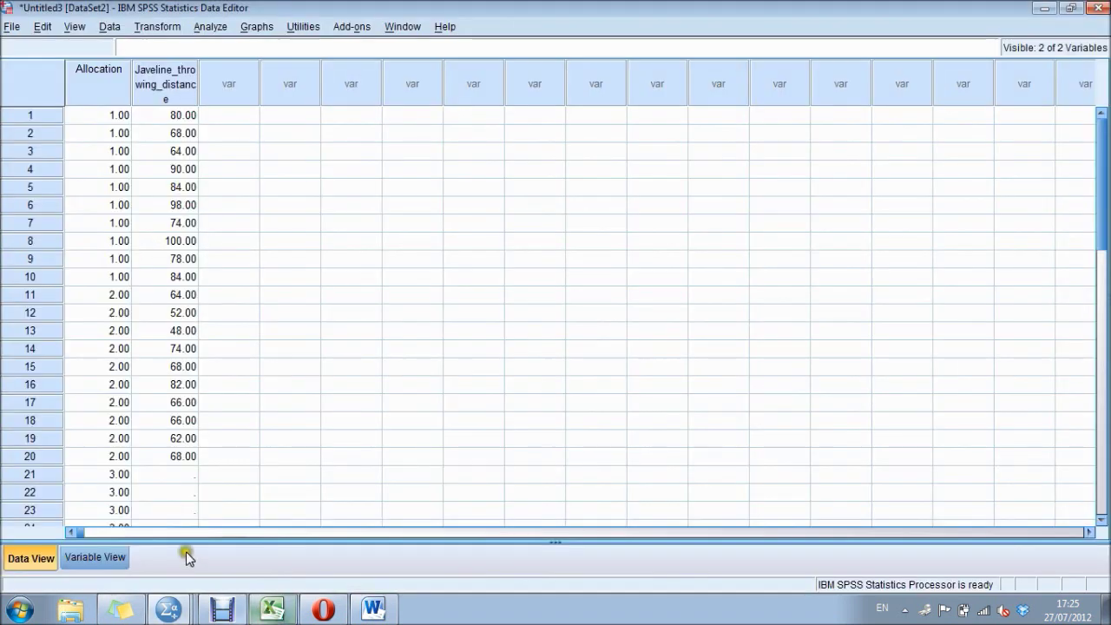
{"action": "left_click", "coordinate": [178, 476]}
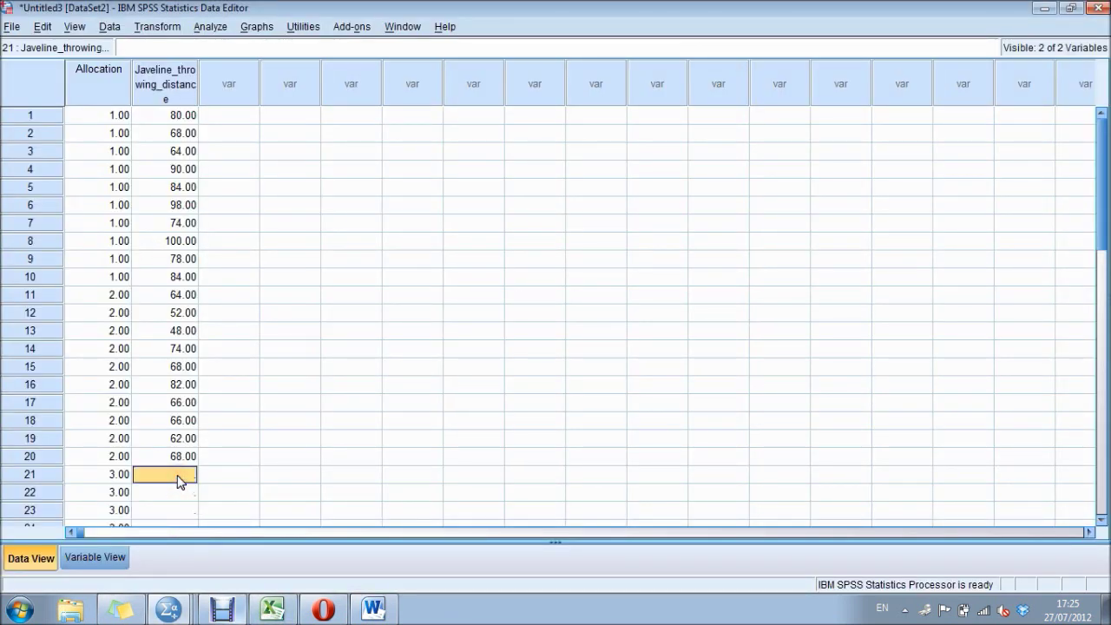
{"action": "key", "text": "ctrl+v"}
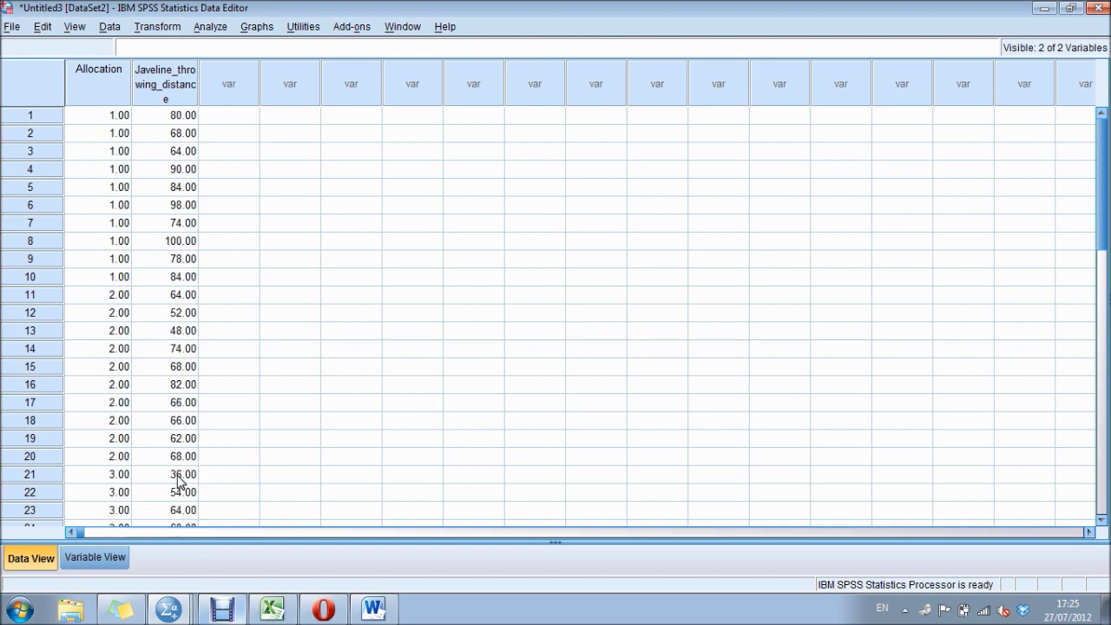